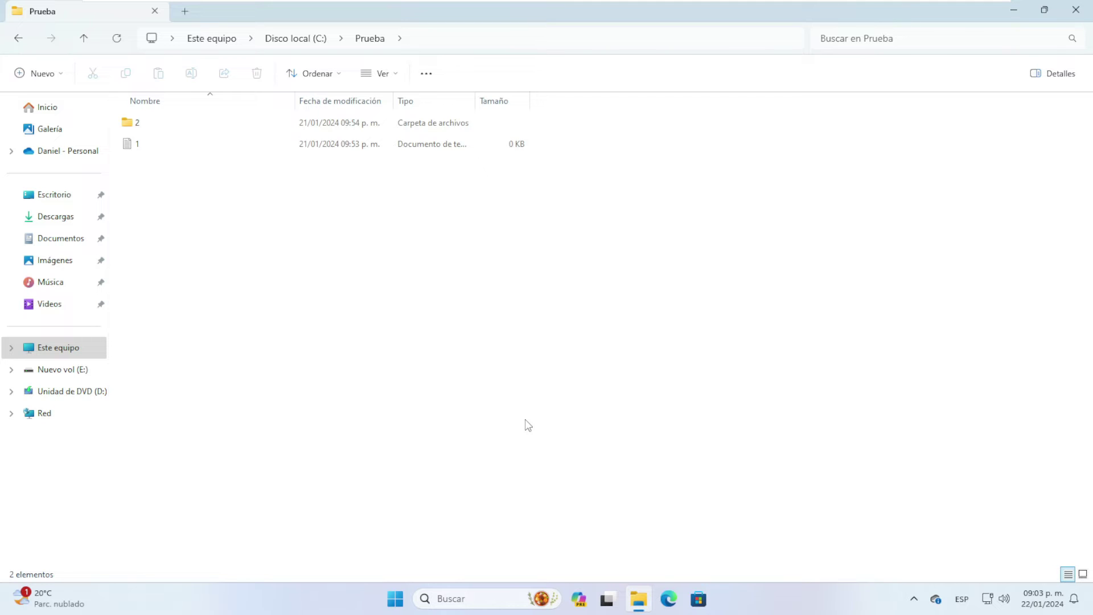
- Switch to Windows PowerShell, run as administrator, and reposition its window over the Prueba folder
key("super")
type("power")
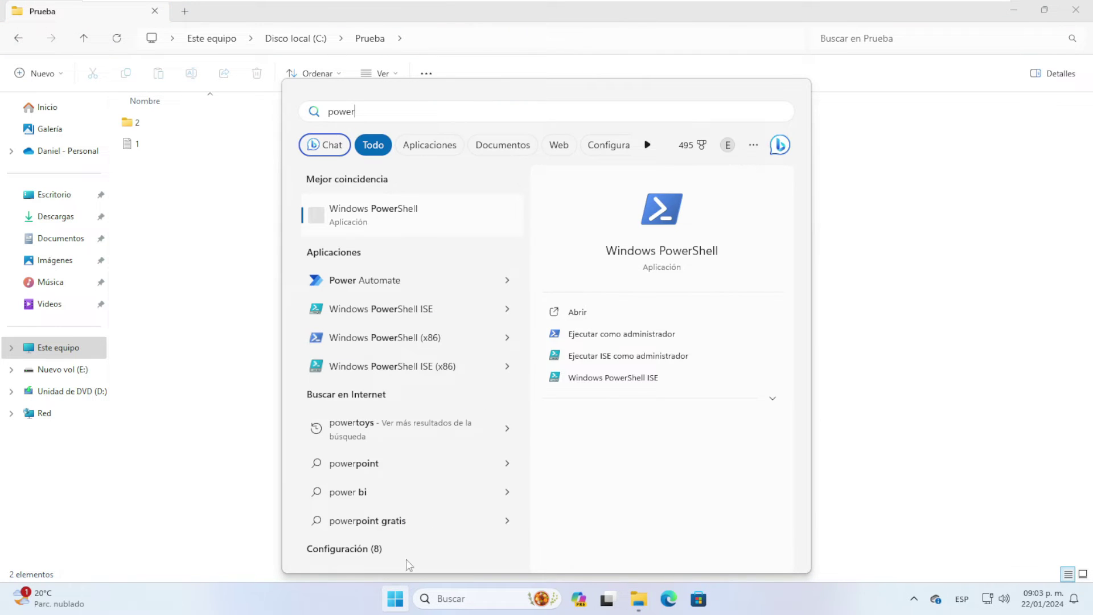
left_click(620, 334)
left_click_drag(522, 150, 562, 140)
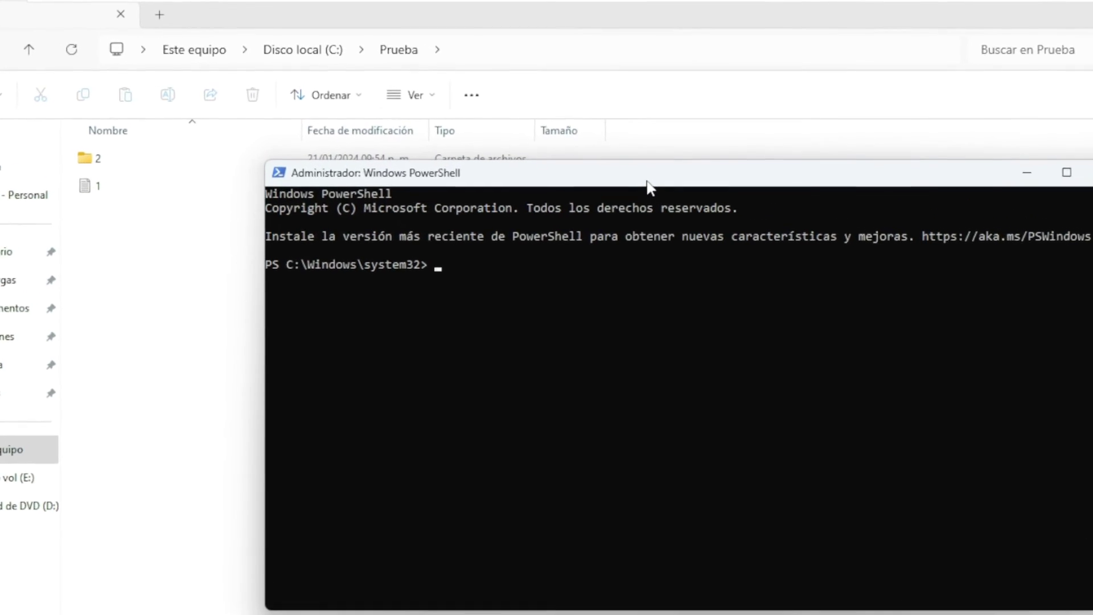
- Move up from C:\Windows\system32 to the root of C:\ and list the contents there
type("cd --")
key("Return")
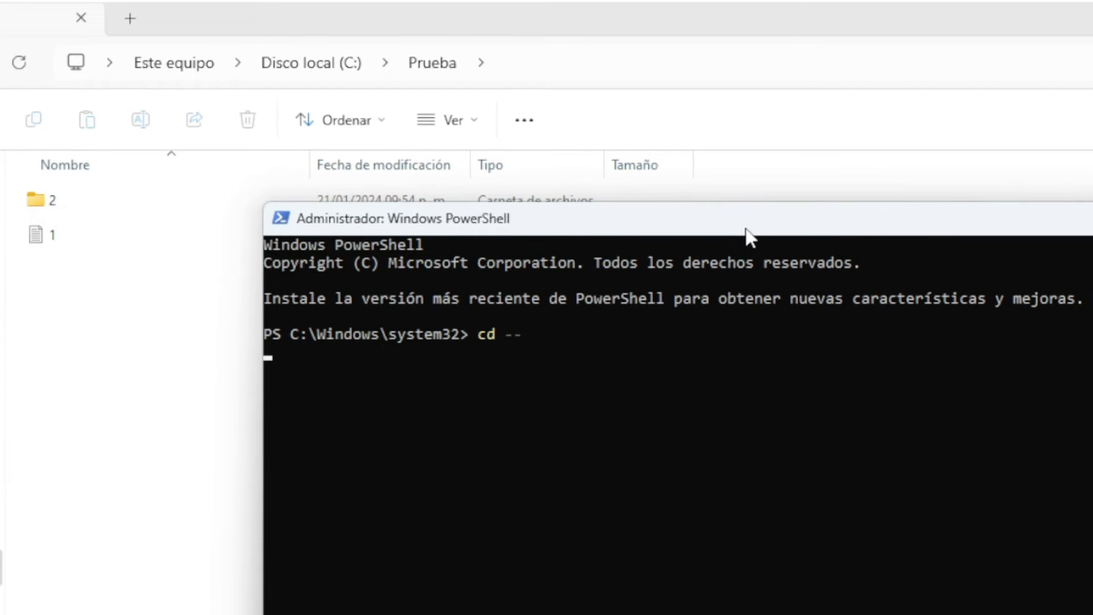
type("cd ..")
key("Return")
type("cd ..")
key("Return")
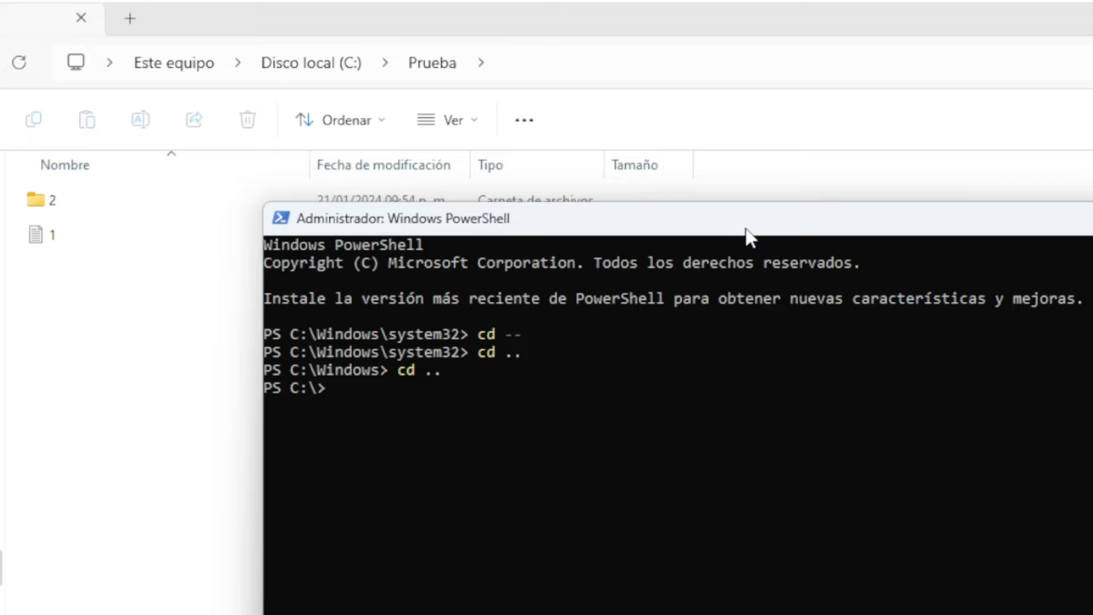
type("dir")
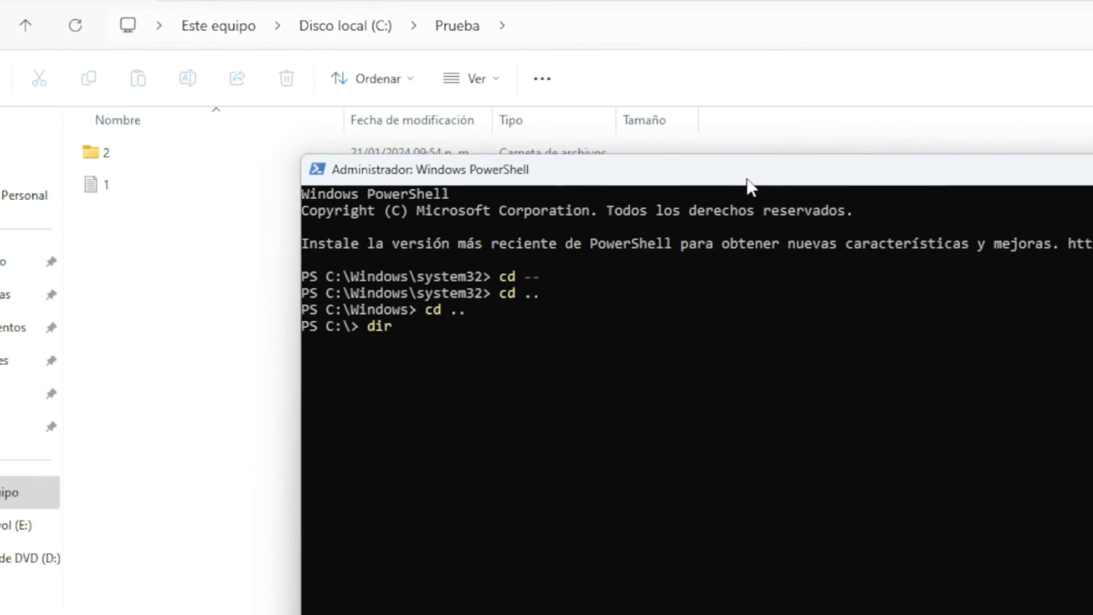
key("Return")
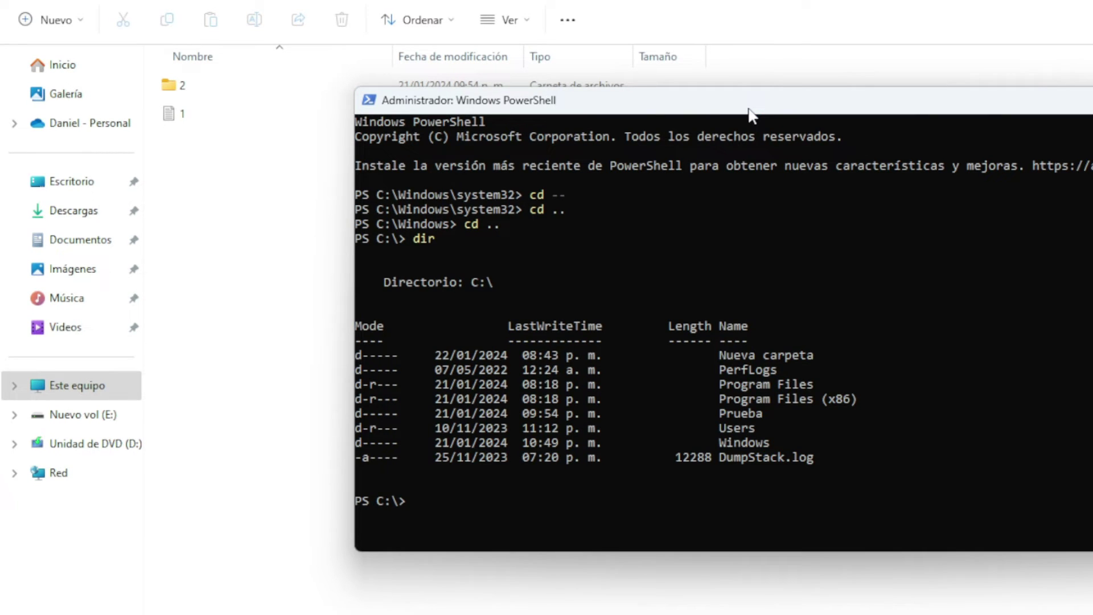
- Change into the Prueba directory and list its contents
type("cd Prueba")
key("Return")
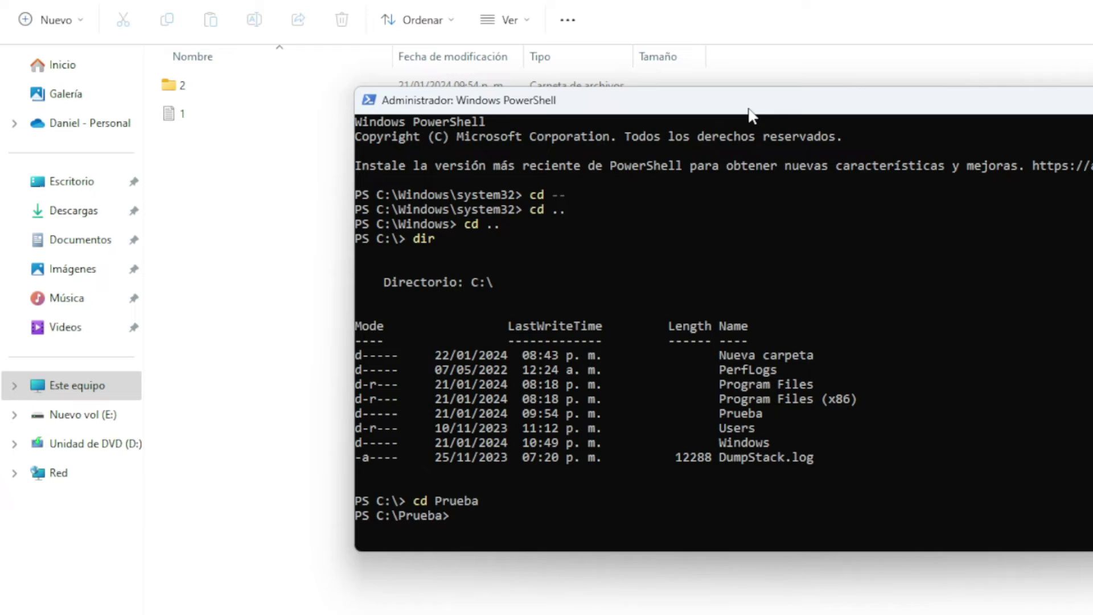
type("dir")
key("Return")
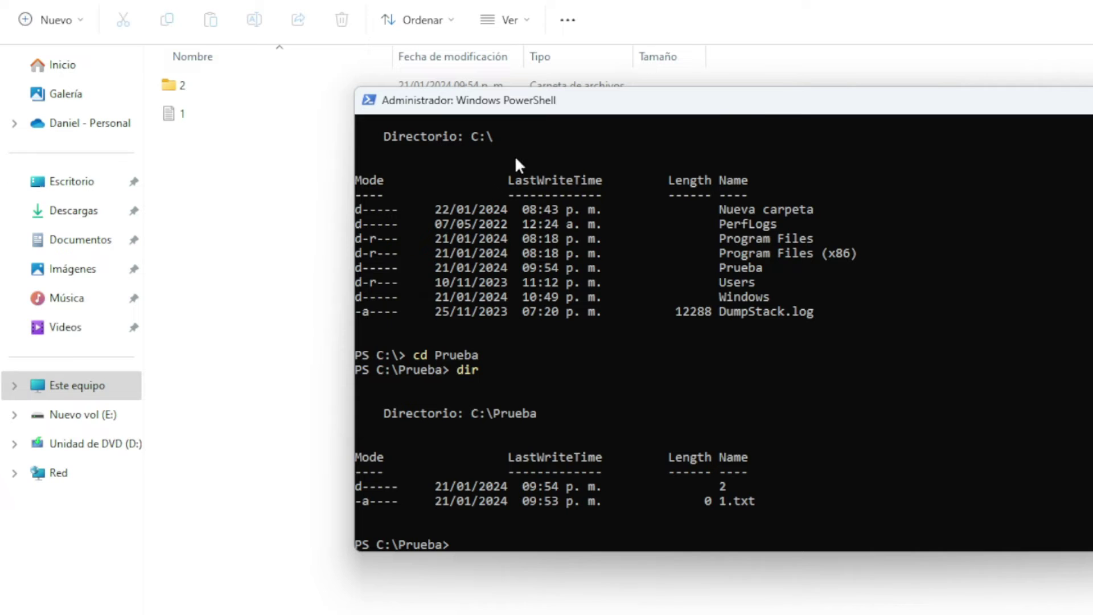
- Switch to File Explorer and examine the created, modified and last access dates in the properties of text file 1
left_click(168, 117)
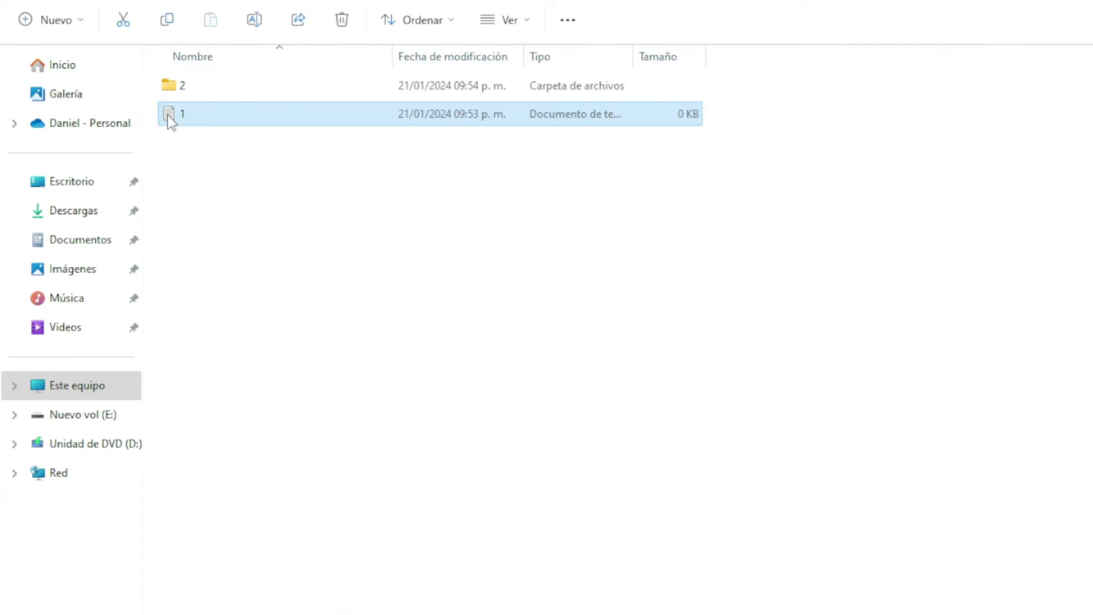
right_click(170, 116)
left_click(259, 362)
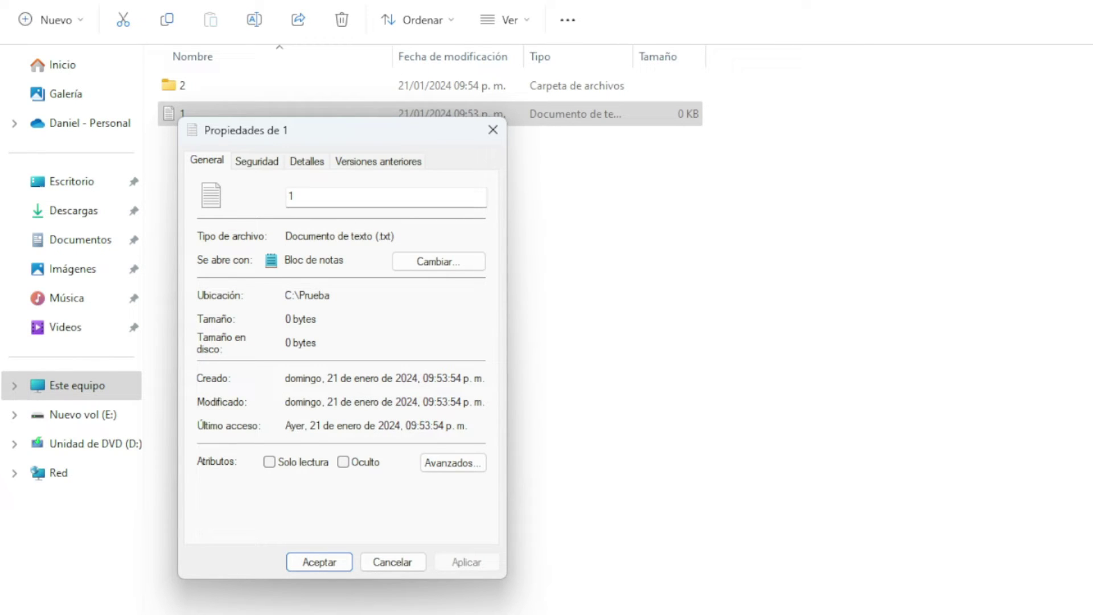
left_click(398, 562)
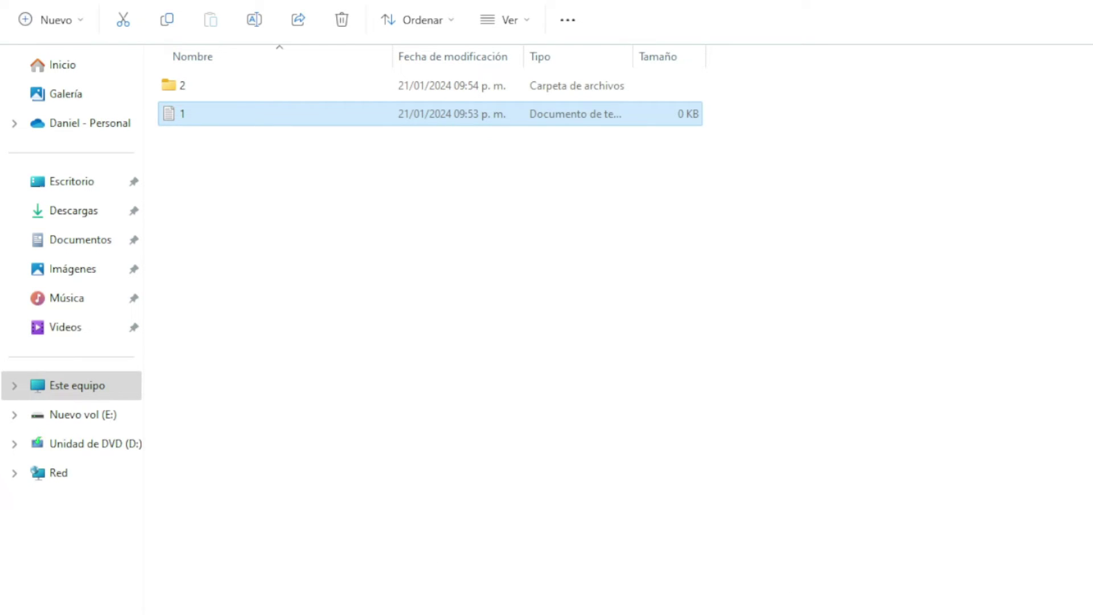
- Switch to PowerShell, set the creationtime of 1.txt to Get-Date "01/01/2024", and check the date in the file's properties
key("alt+Tab")
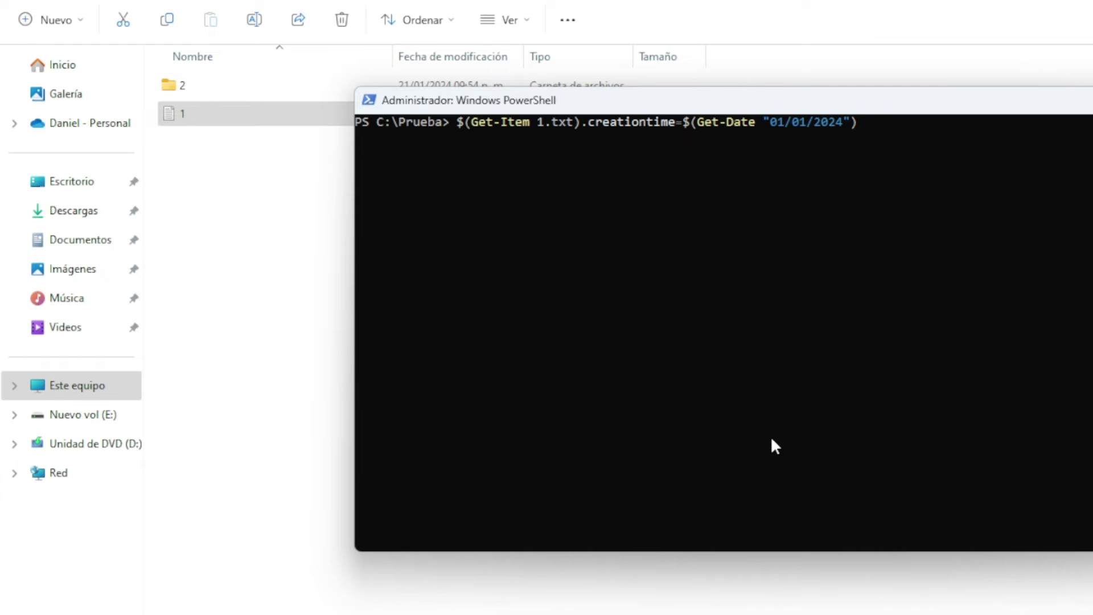
key("Return")
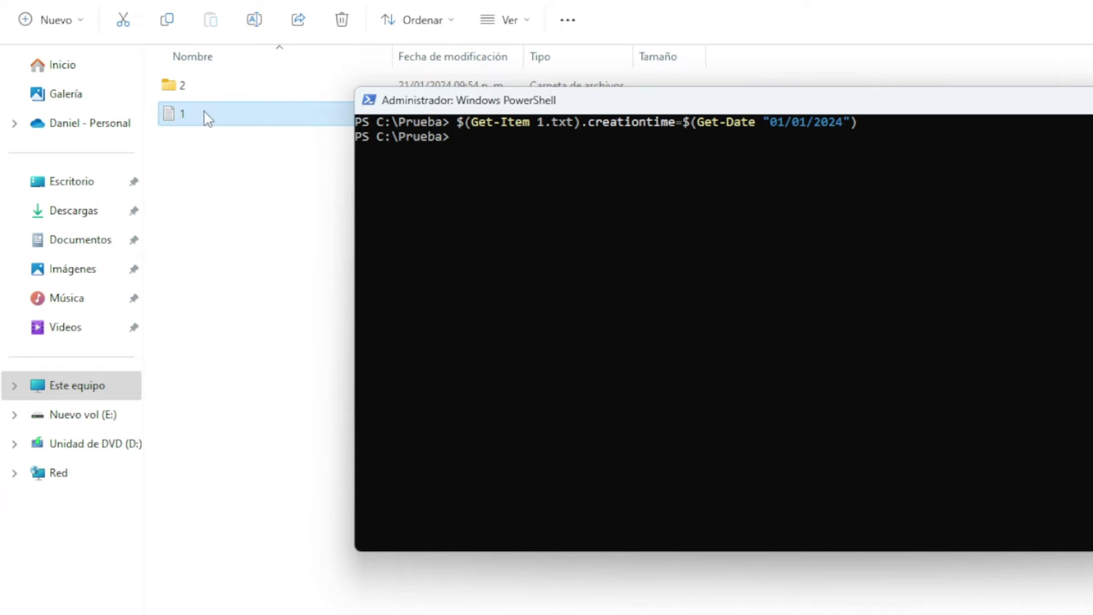
left_click(177, 117)
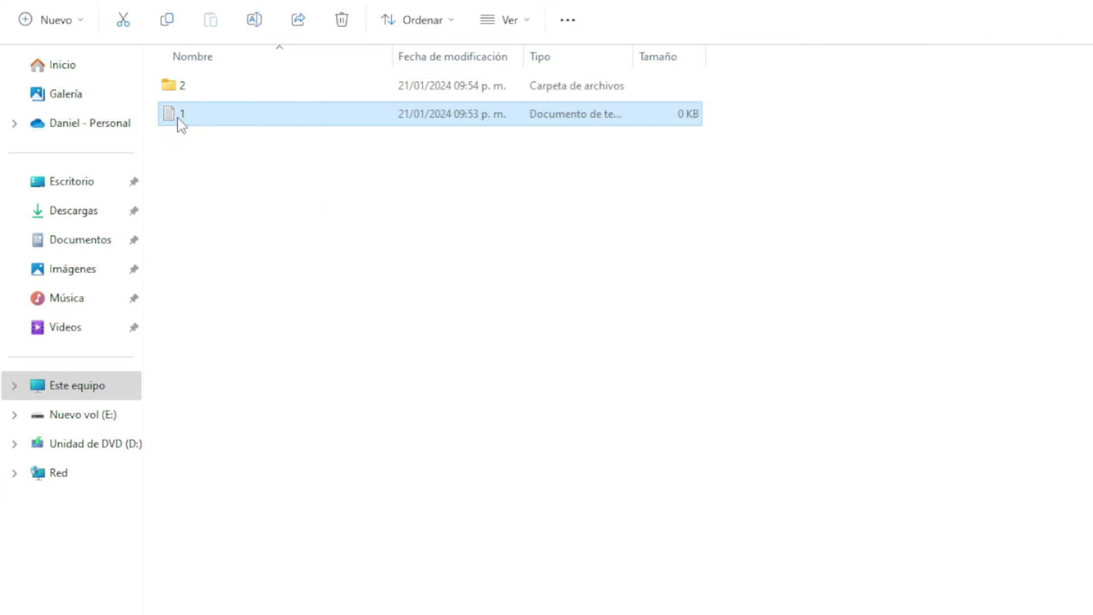
right_click(177, 118)
left_click(241, 352)
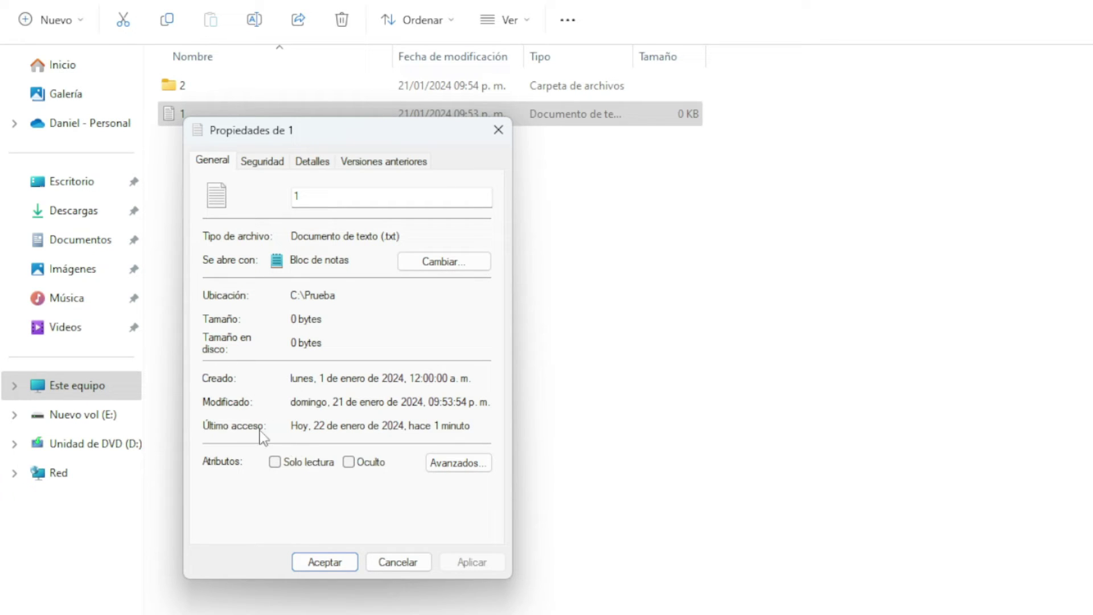
left_click(387, 564)
- Switch to PowerShell, set the lastaccesstime of 1.txt to Get-Date "10/01/2024", and check the date in the file's properties
key("alt+Tab")
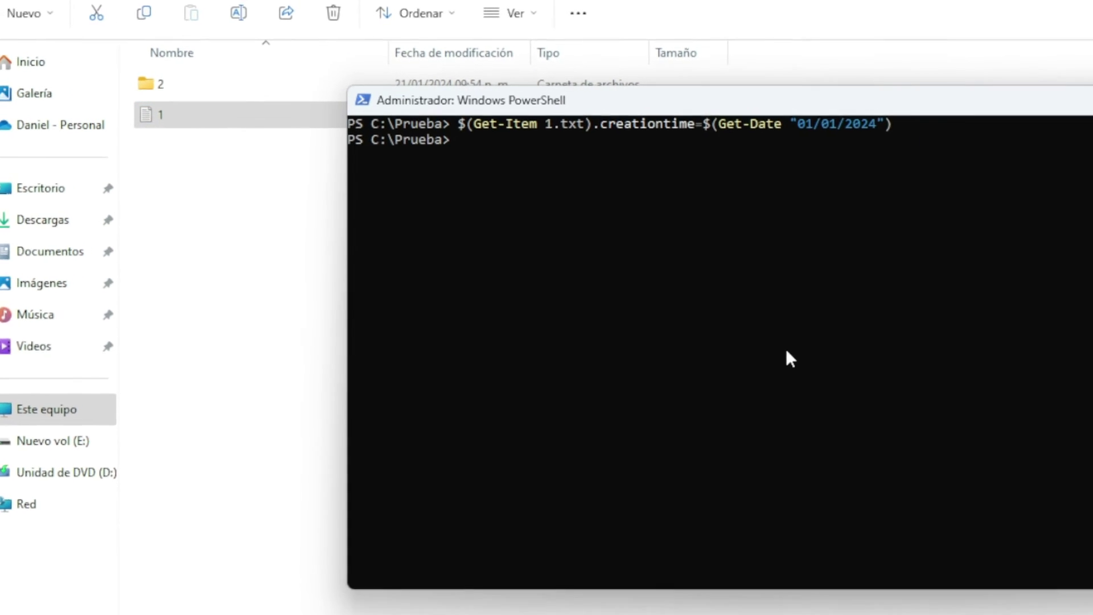
key("Up")
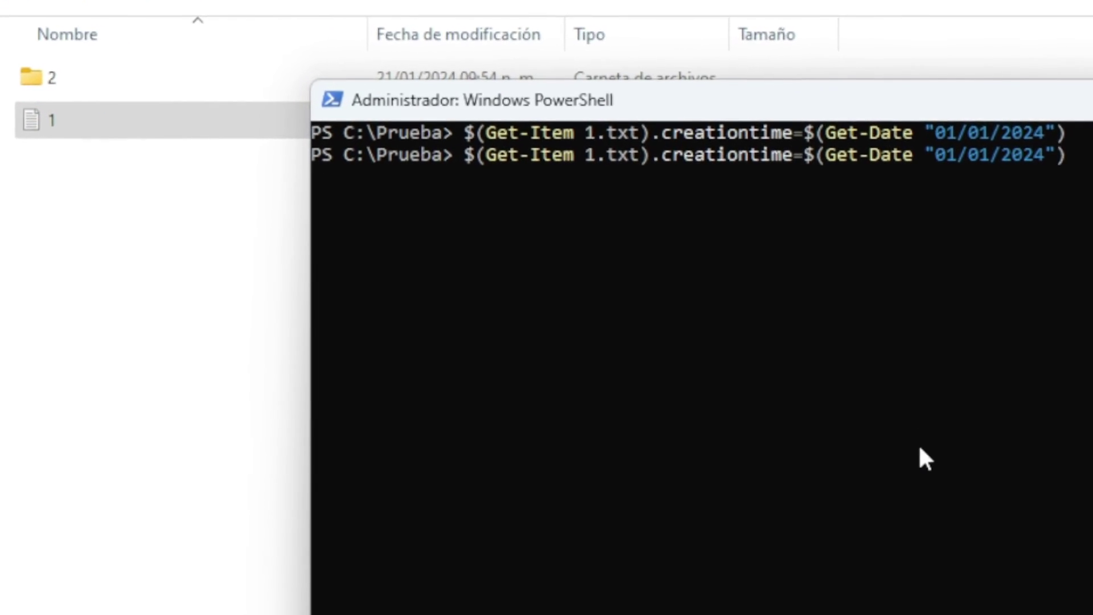
key("Left")
key("Left")
key("Left")
key("Left")
key("Left")
key("Left")
key("Left")
key("Left")
key("Left")
key("Left")
key("Left")
key("Left")
key("Left")
key("Left")
key("Left")
key("Left")
key("Left")
key("Left")
key("Left")
key("Left")
key("Left")
key("Left")
key("Left")
key("Left")
key("Left")
key("Left")
key("BackSpace")
key("BackSpace")
key("BackSpace")
key("BackSpace")
key("BackSpace")
key("BackSpace")
key("BackSpace")
key("BackSpace")
key("BackSpace")
key("BackSpace")
key("BackSpace")
key("BackSpace")
type("lastaccesstime")
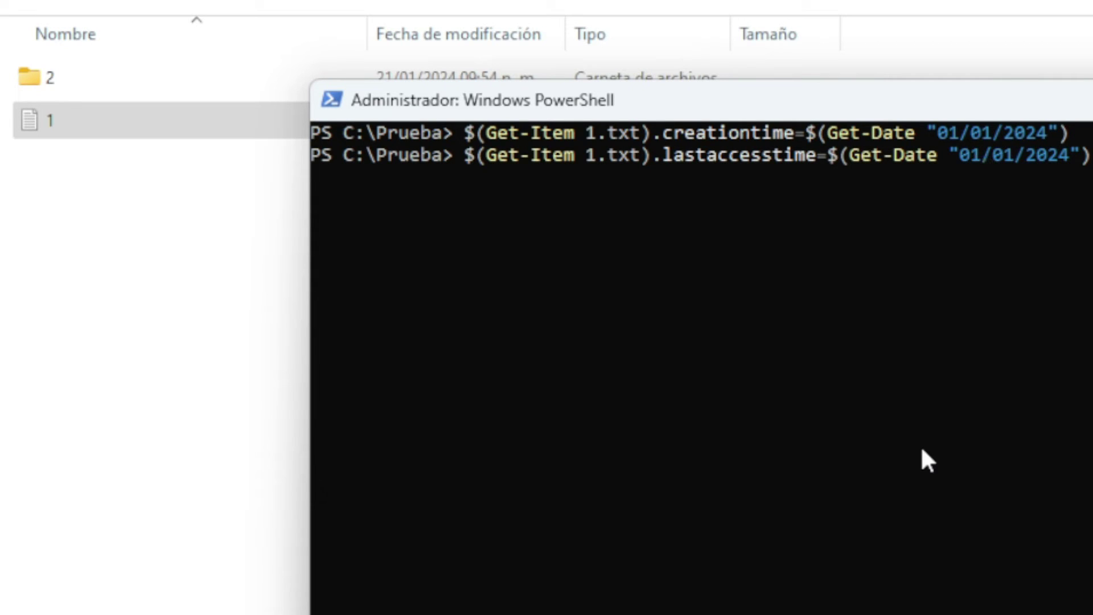
key("Delete")
key("BackSpace")
type("10")
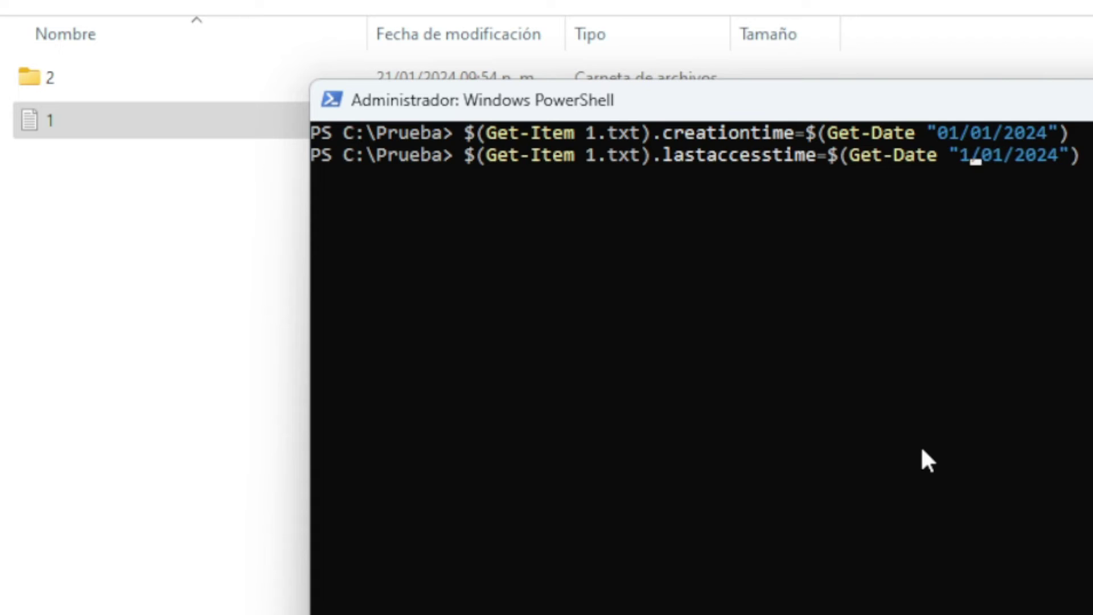
key("Return")
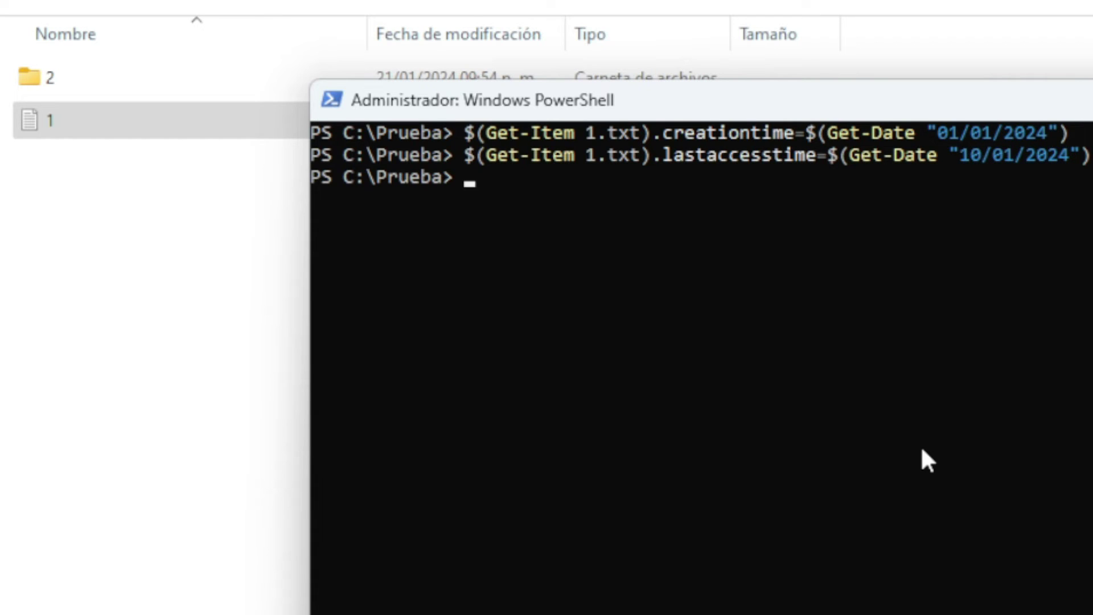
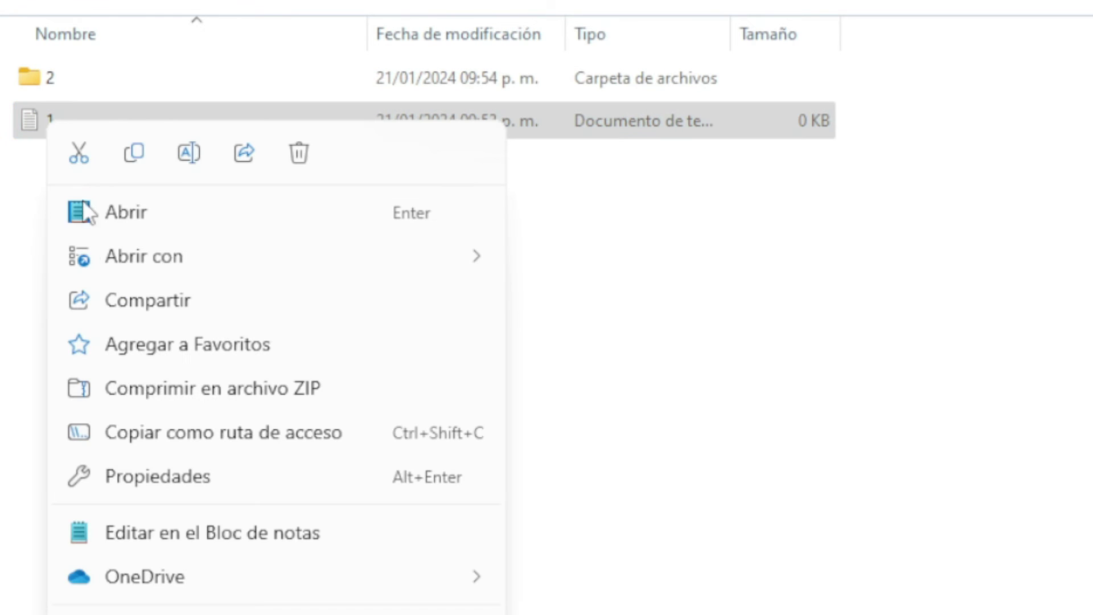
left_click(167, 475)
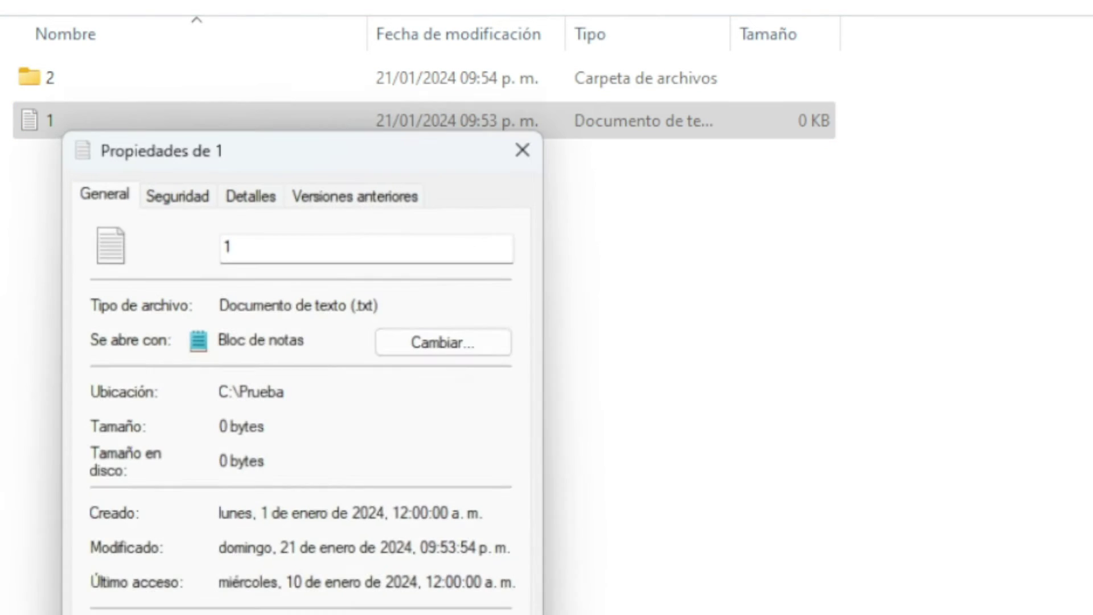
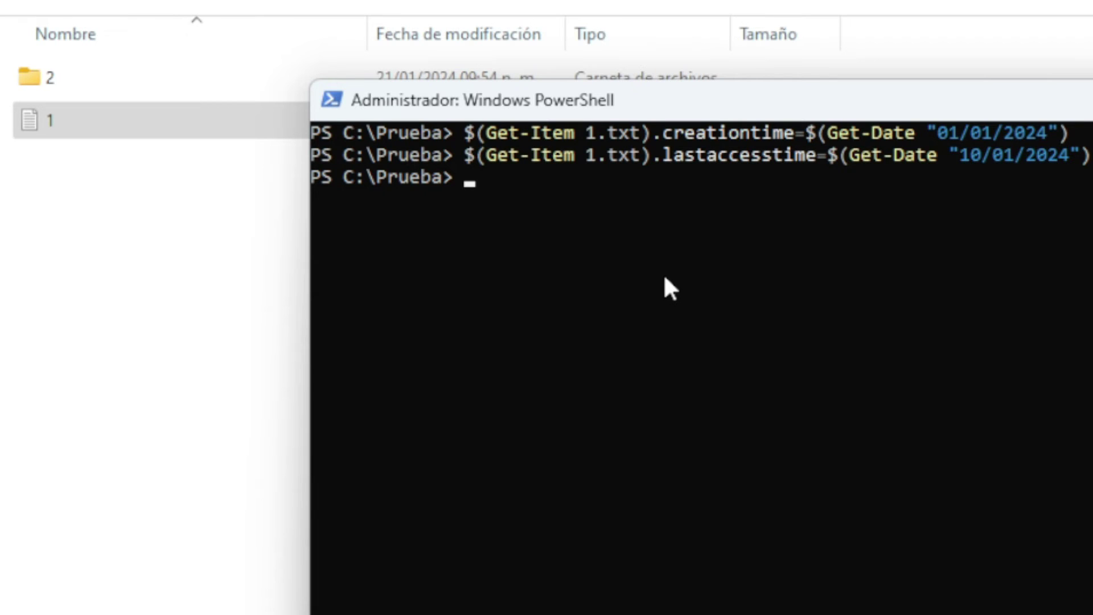
- Set the lastwritetime of 1.txt to Get-Date "05/01/2024" in PowerShell and check the date in the file's properties
type("$(Get-Item 1.txt).lastwritetime=$(Get-Date \"10/01/2024\")")
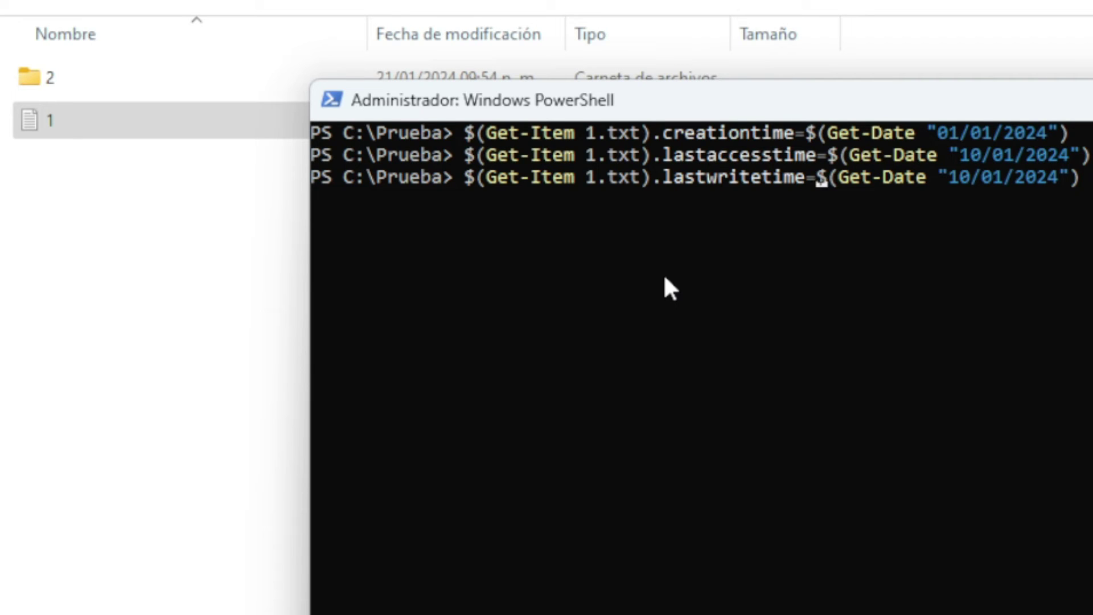
key("Right")
key("Right")
key("Right")
key("Right")
key("Right")
key("Right")
key("Right")
key("Right")
key("Right")
key("Right")
key("Right")
key("Right")
key("Right")
key("Right")
key("Right")
key("Left")
key("BackSpace")
key("BackSpace")
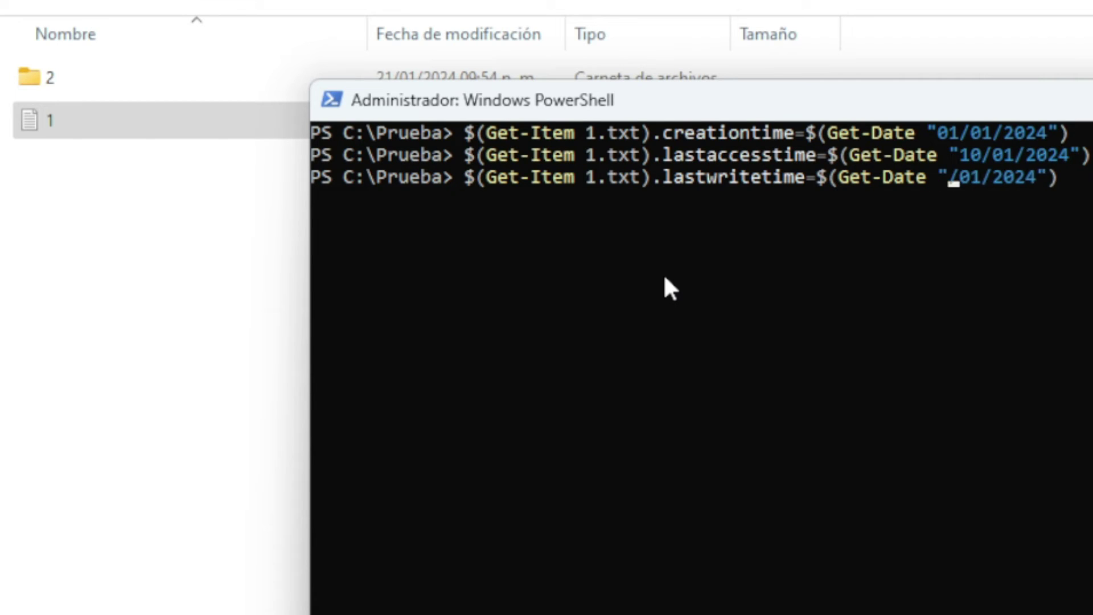
type("05")
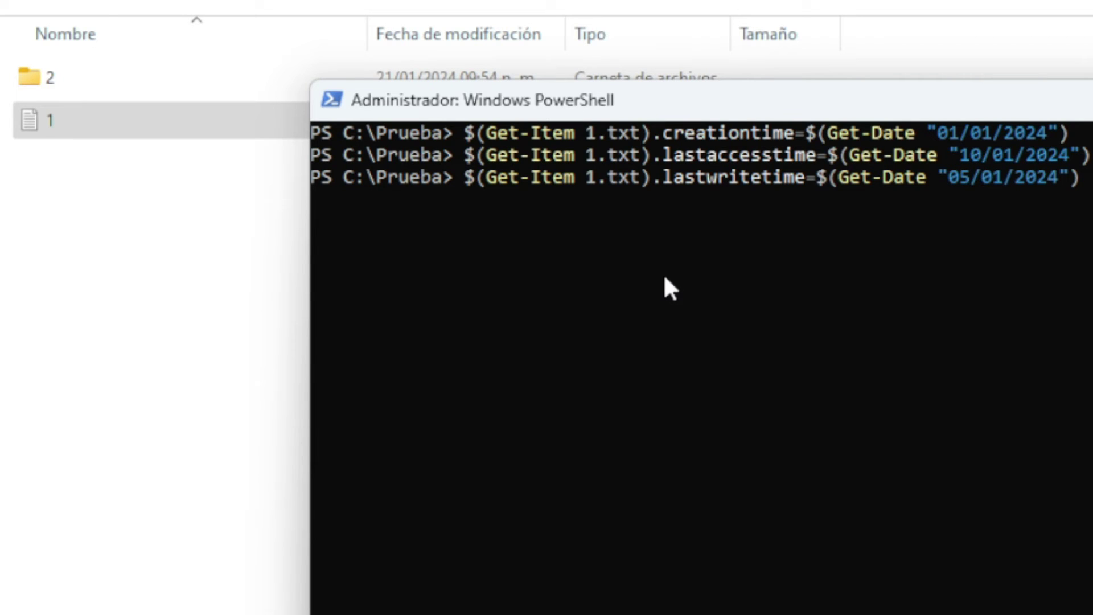
key("Return")
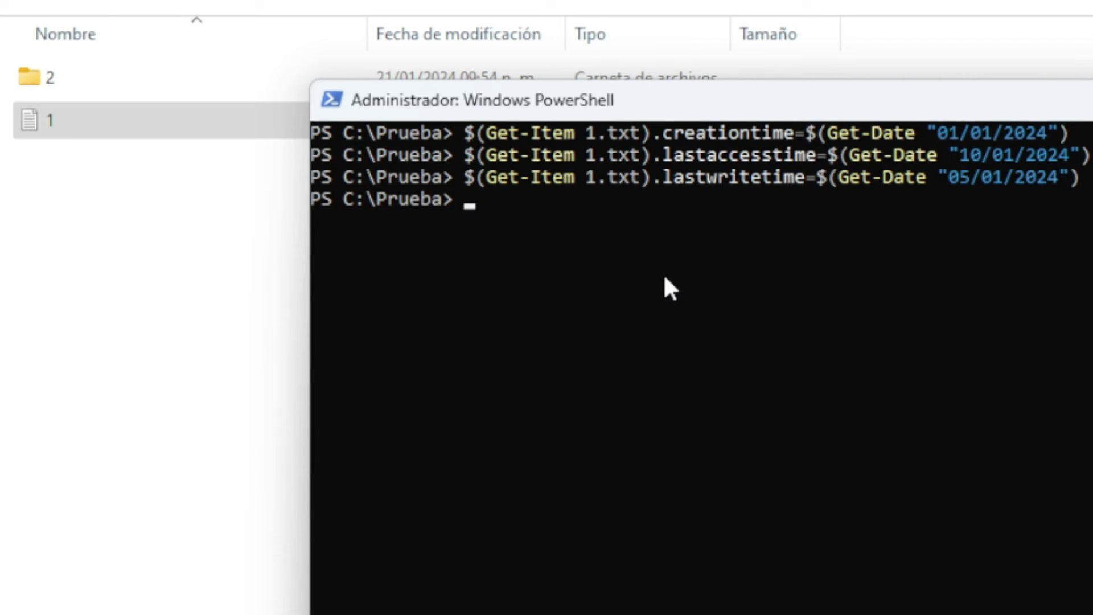
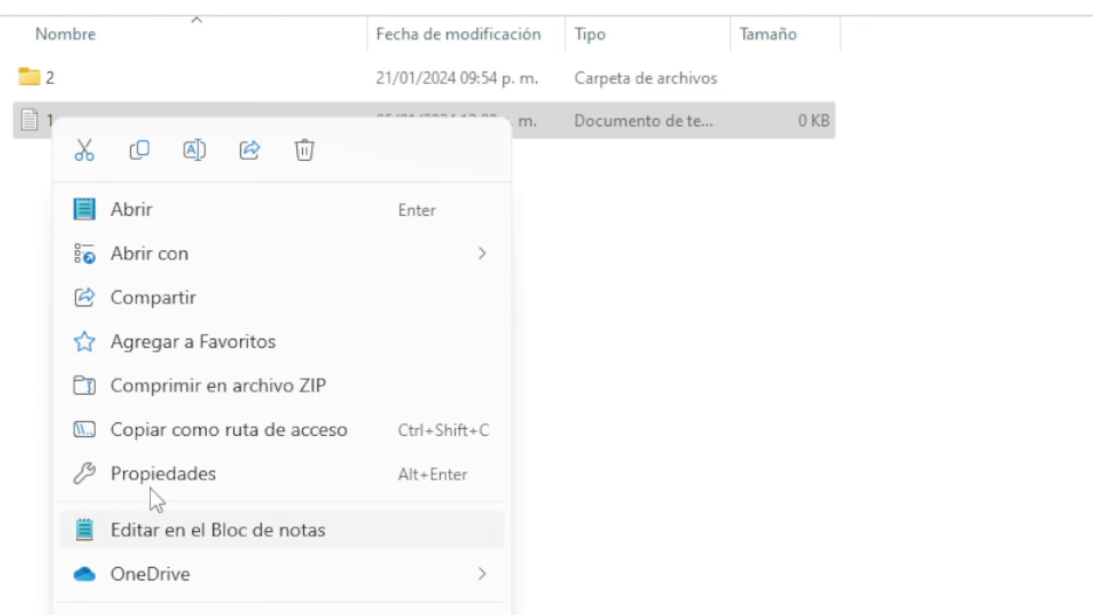
left_click(185, 479)
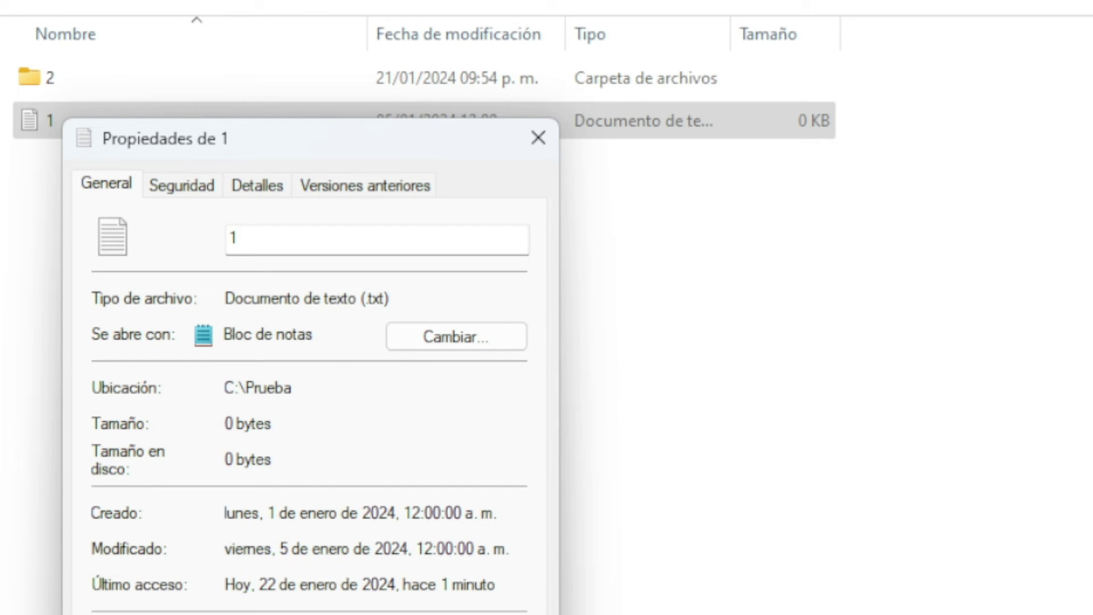
key("Escape")
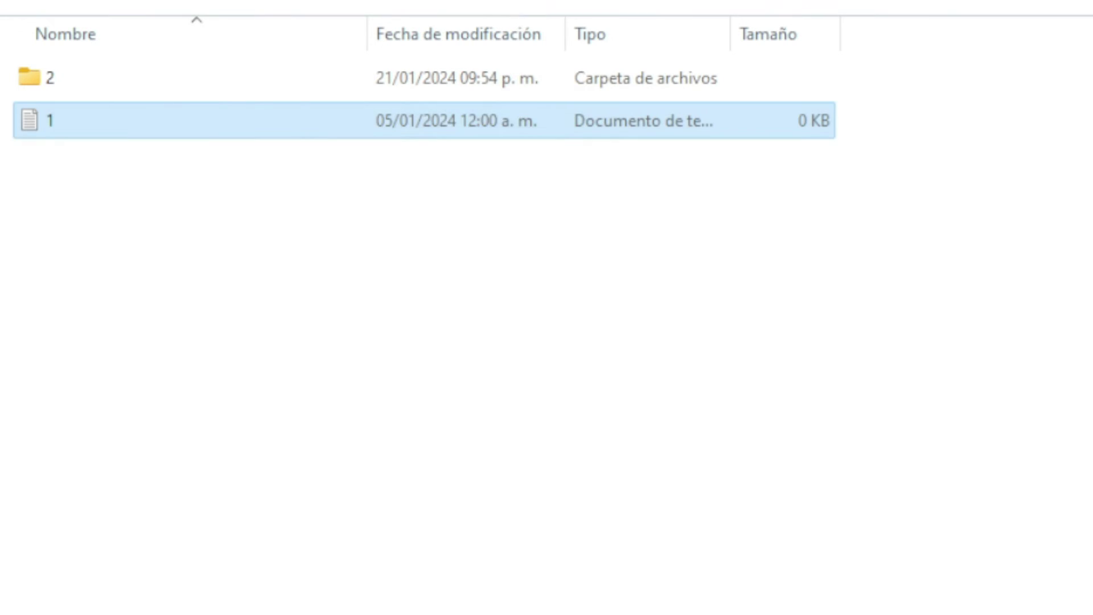
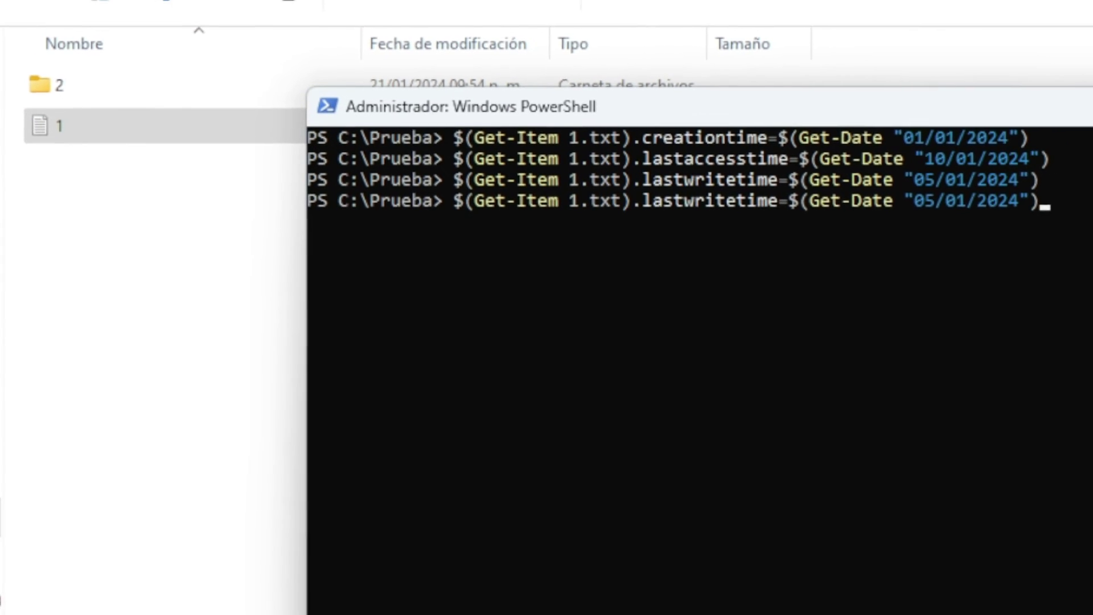
- Set the creationtime of 1.txt to Get-Date "02/01/2024 20:00", including the time of day
key("End")
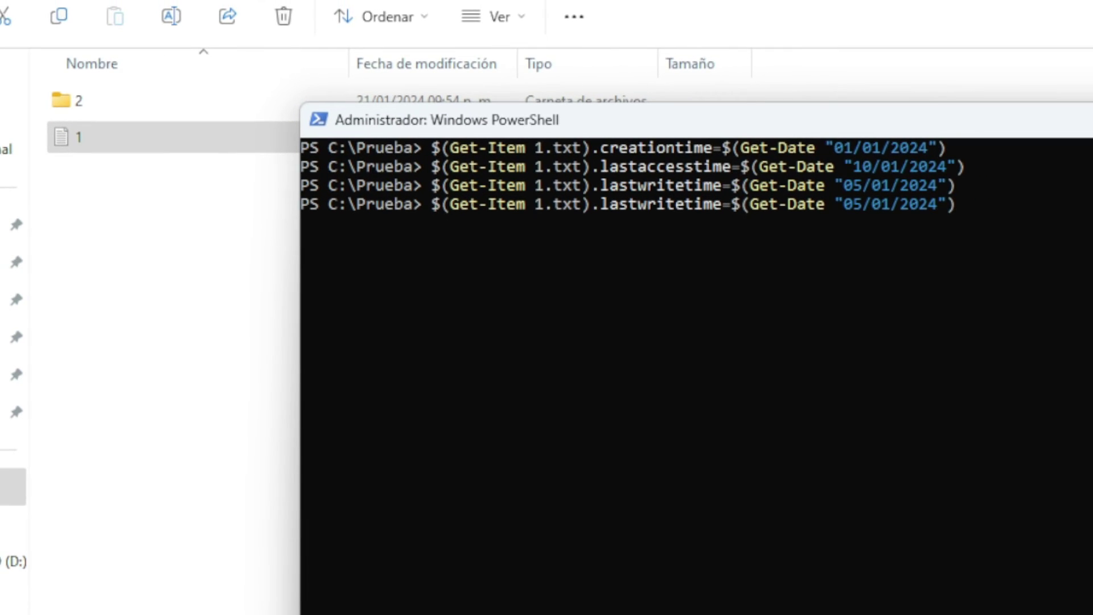
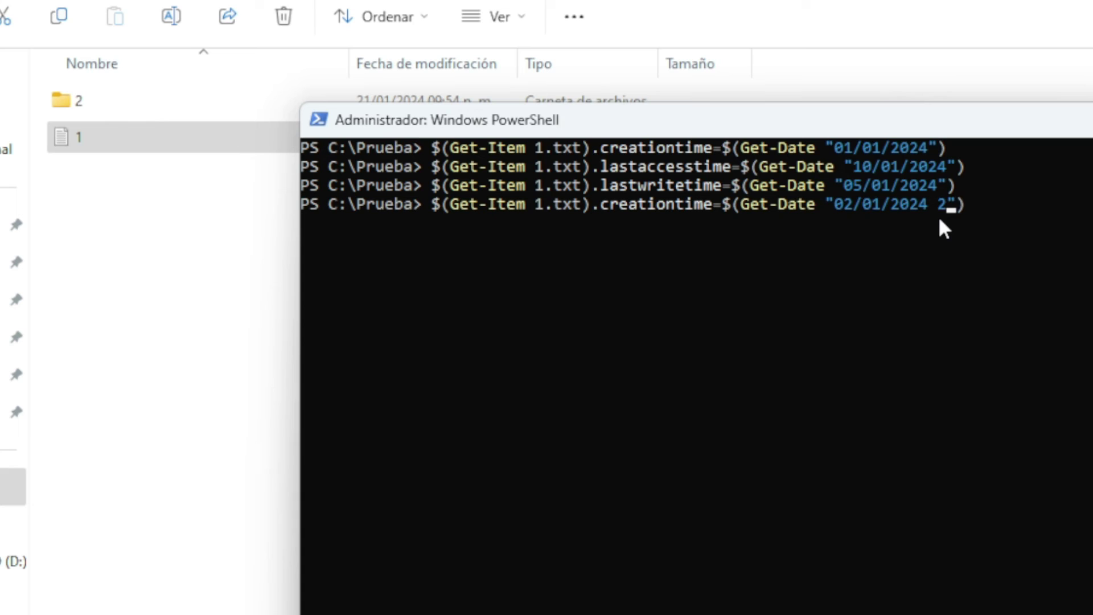
type("20:00")
key("Return")
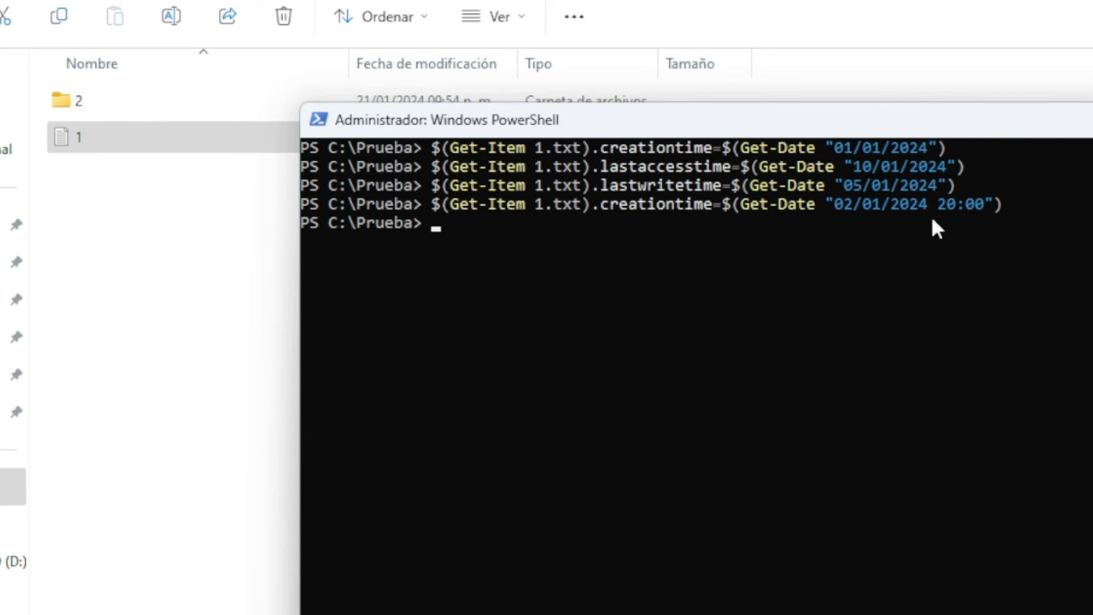
- Open the properties of the file 1 in the Prueba folder and check its creation date and time
left_click(115, 139)
right_click(116, 151)
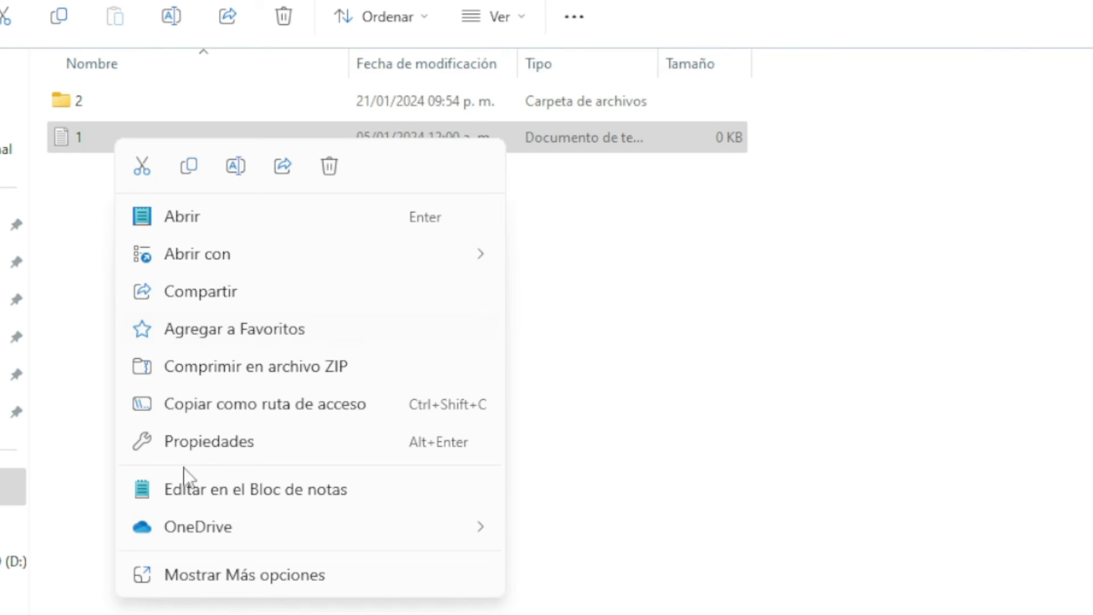
left_click(209, 443)
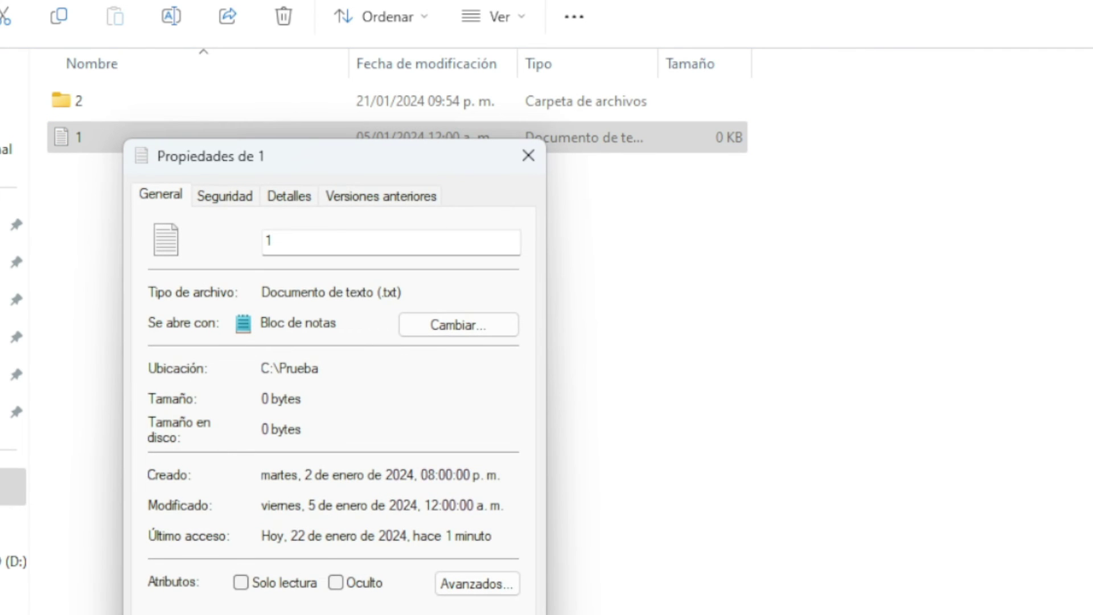
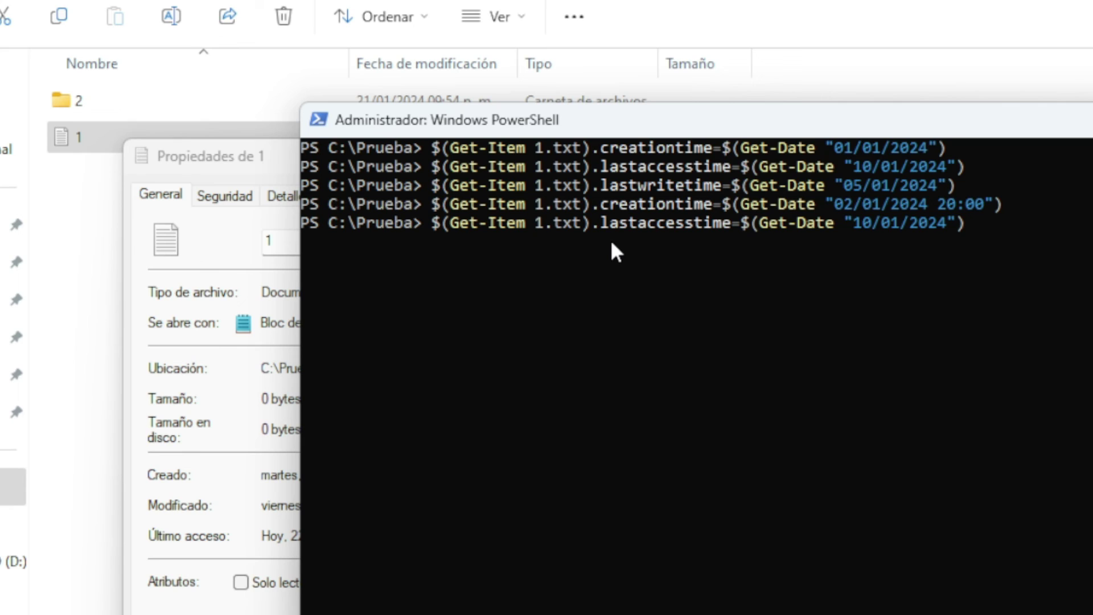
- In PowerShell, set the lastaccesstime of 1.txt to "10/01/2024 15:00" and its lastwritetime to "05/01/2024 11:00", and check both in the reopened file properties
type("15:00")
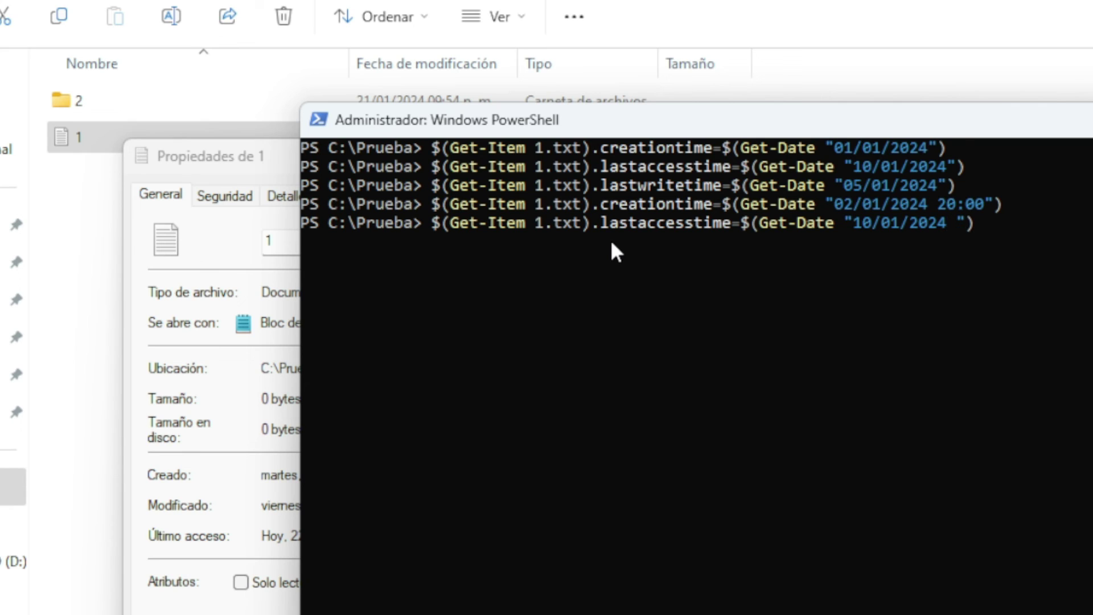
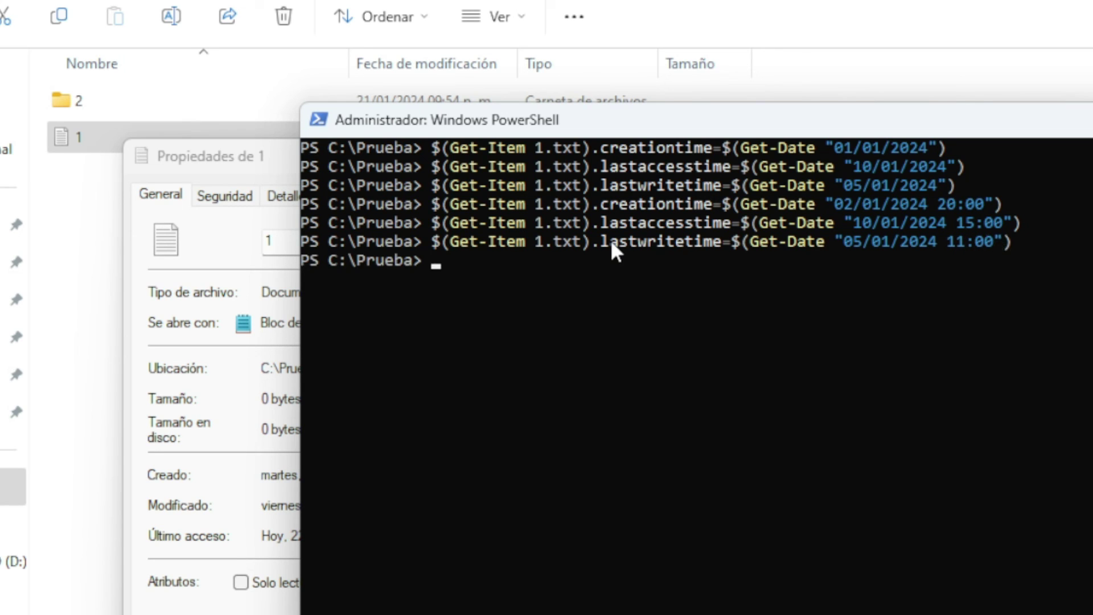
left_click(200, 155)
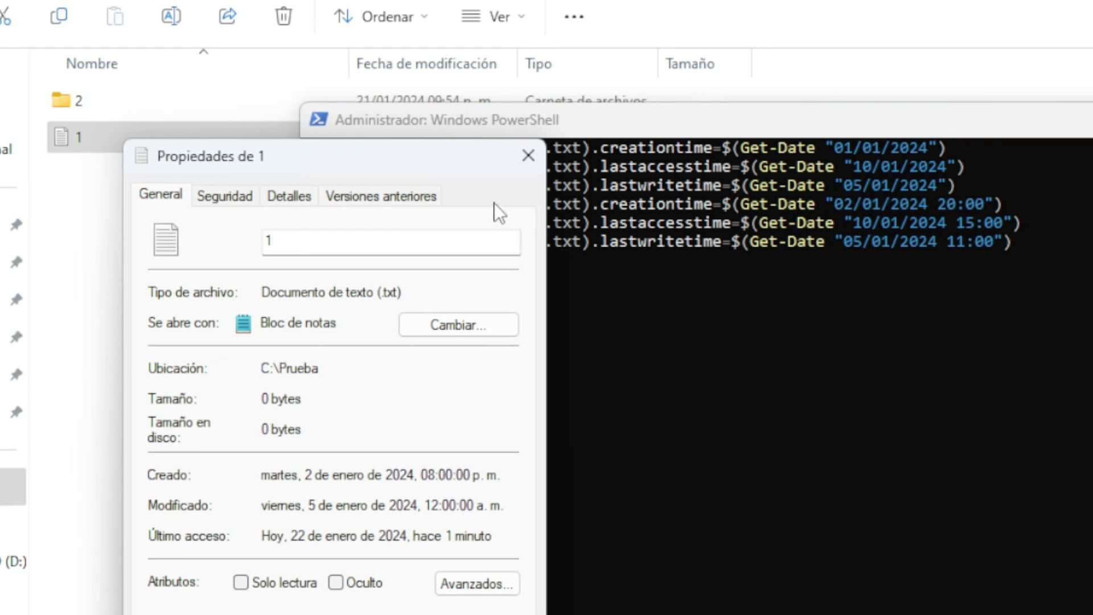
left_click(526, 156)
left_click(130, 142)
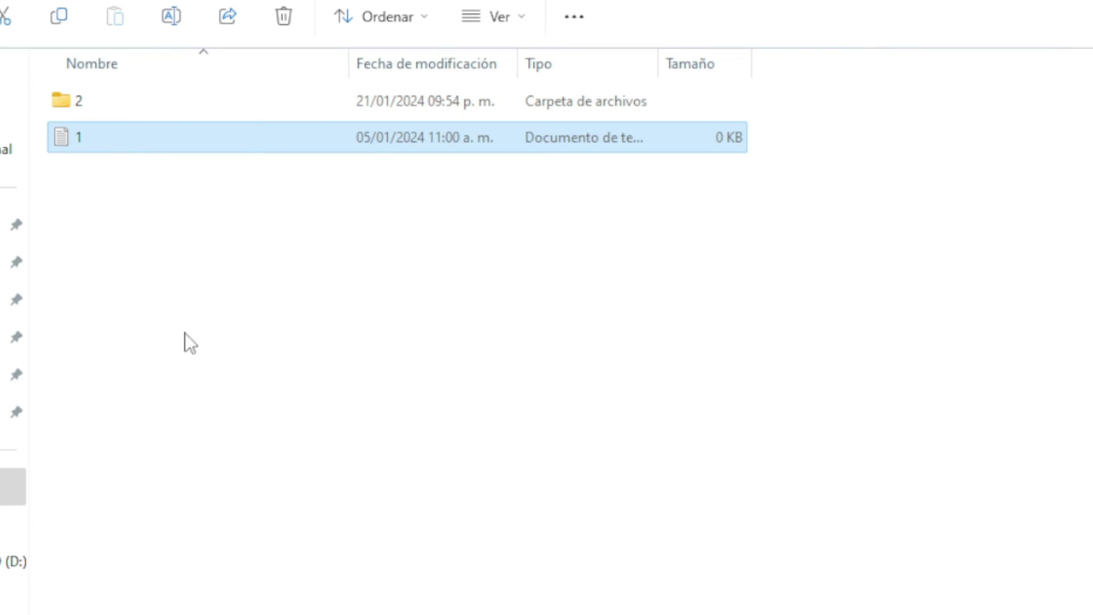
right_click(131, 143)
left_click(208, 449)
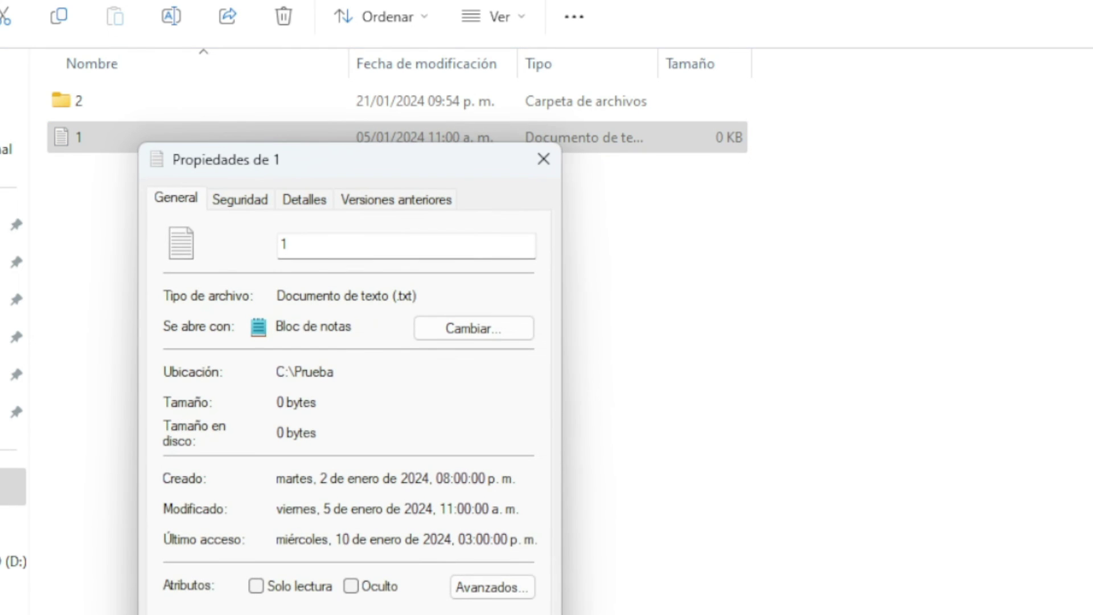